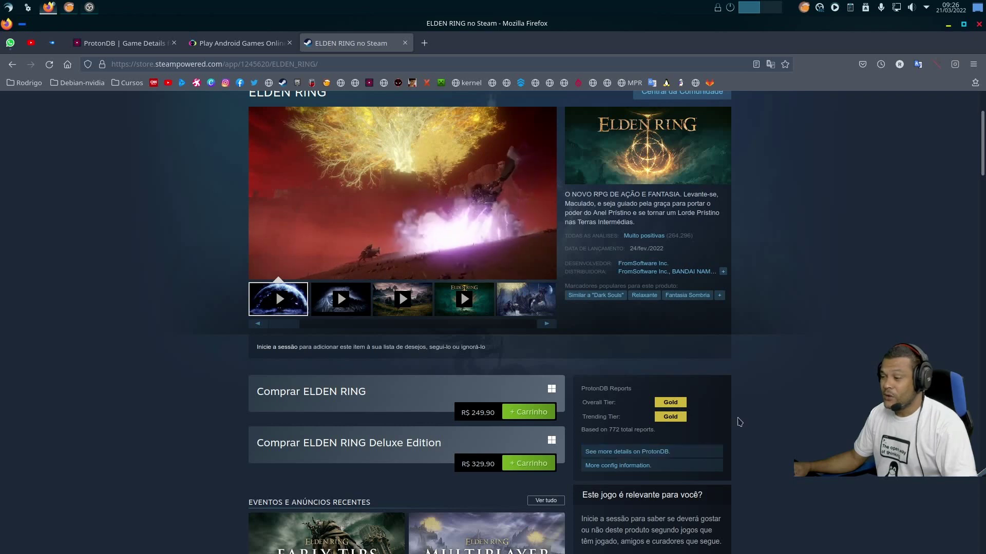
Open the ProtonDB details for ELDEN RING from its Steam store page and read through the Linux compatibility reports
{"action": "left_click", "coordinate": [667, 453]}
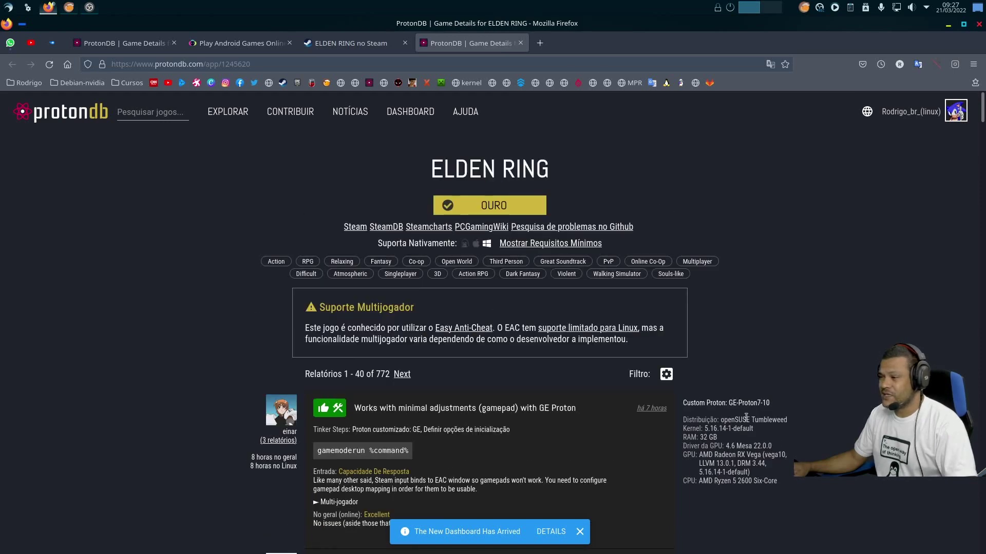
{"action": "scroll", "coordinate": [746, 418], "scroll_direction": "down", "scroll_amount": 3}
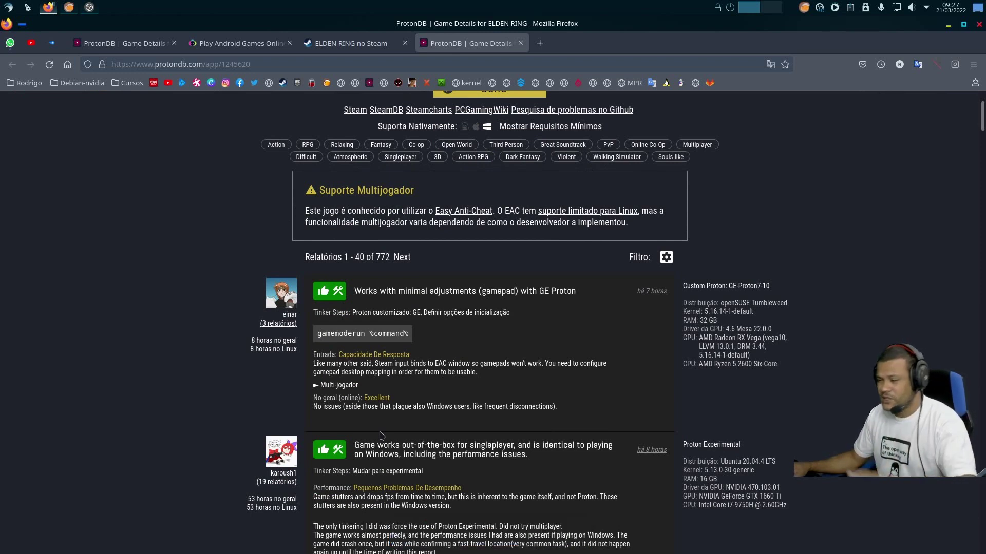
{"action": "scroll", "coordinate": [537, 370], "scroll_direction": "down", "scroll_amount": 2}
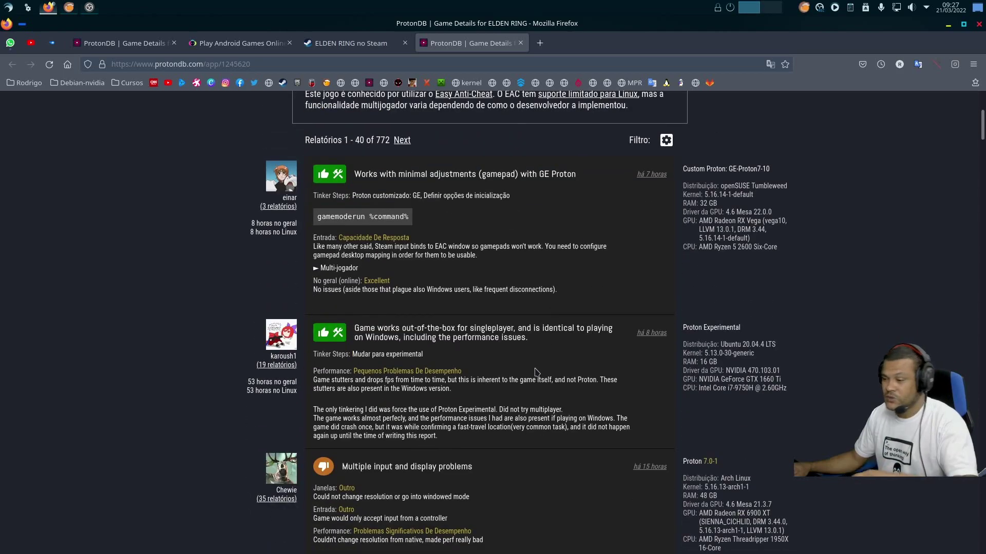
{"action": "scroll", "coordinate": [534, 372], "scroll_direction": "down", "scroll_amount": 6}
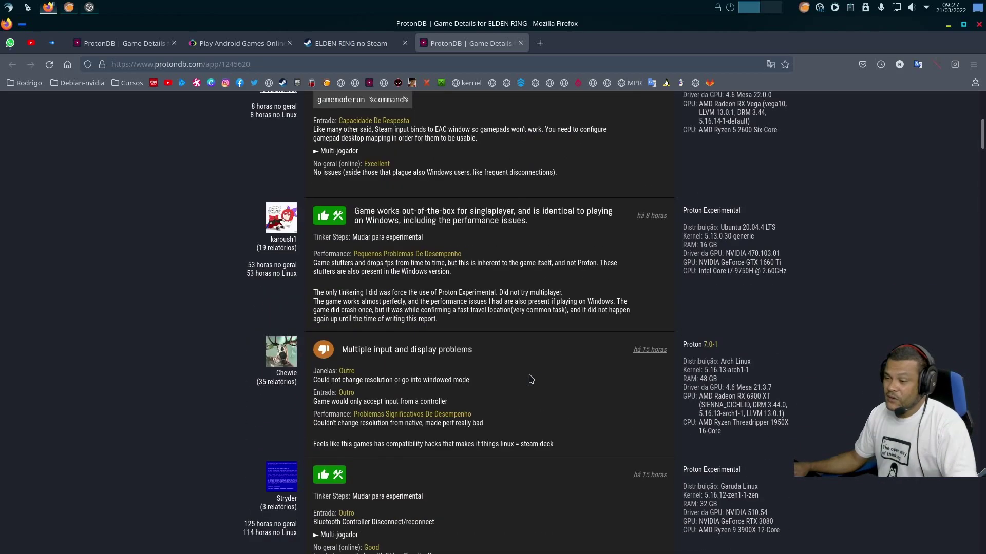
{"action": "scroll", "coordinate": [528, 391], "scroll_direction": "down", "scroll_amount": 7}
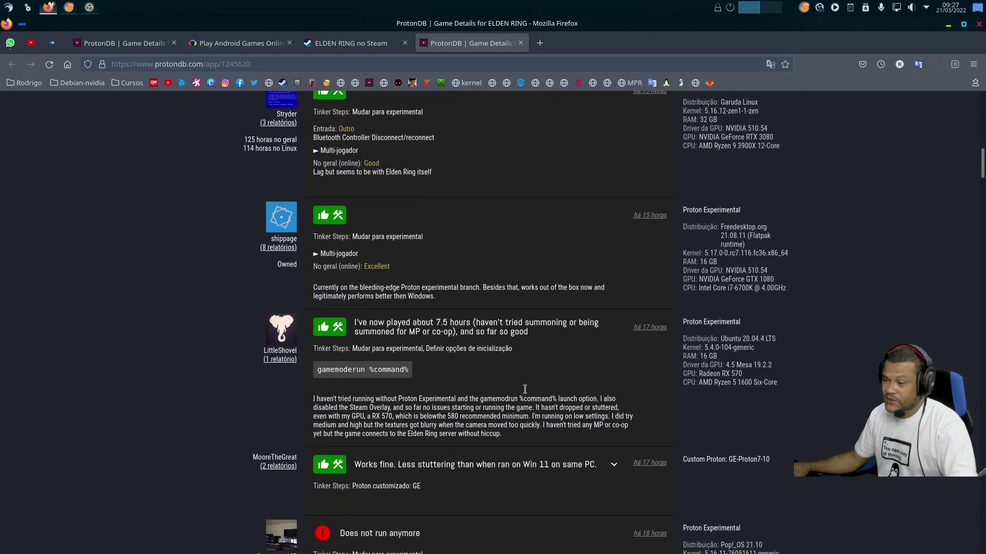
{"action": "scroll", "coordinate": [526, 395], "scroll_direction": "up", "scroll_amount": 2}
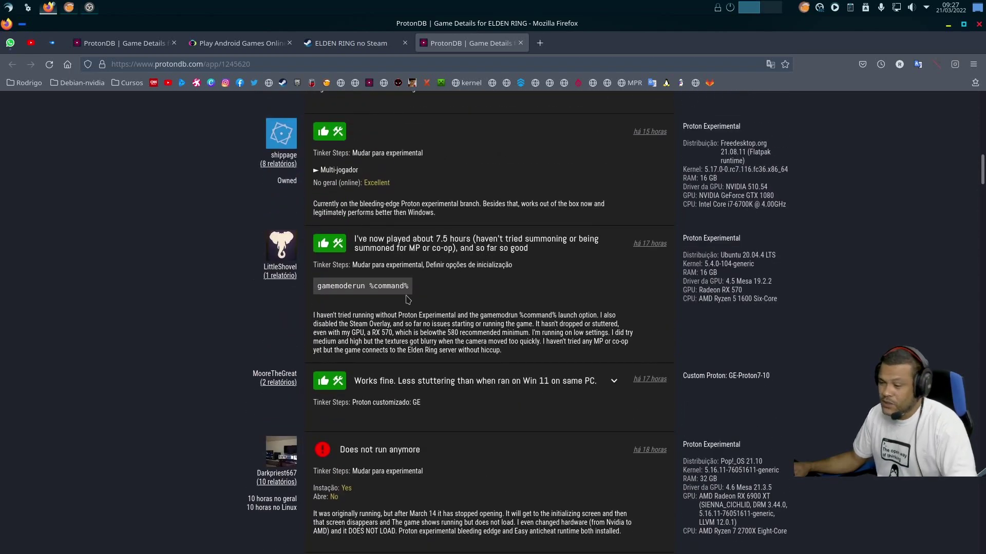
{"action": "scroll", "coordinate": [407, 299], "scroll_direction": "down", "scroll_amount": 5}
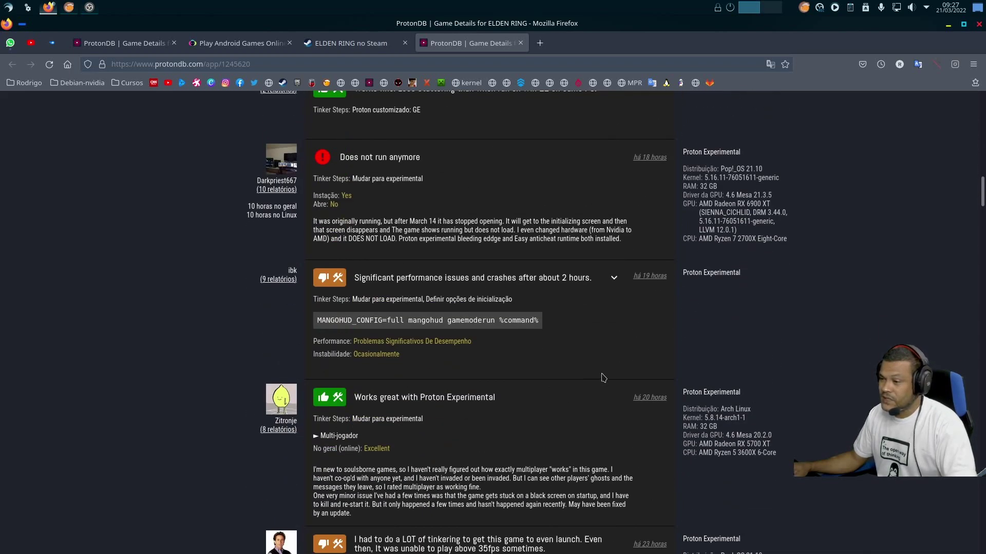
{"action": "scroll", "coordinate": [418, 203], "scroll_direction": "down", "scroll_amount": 2}
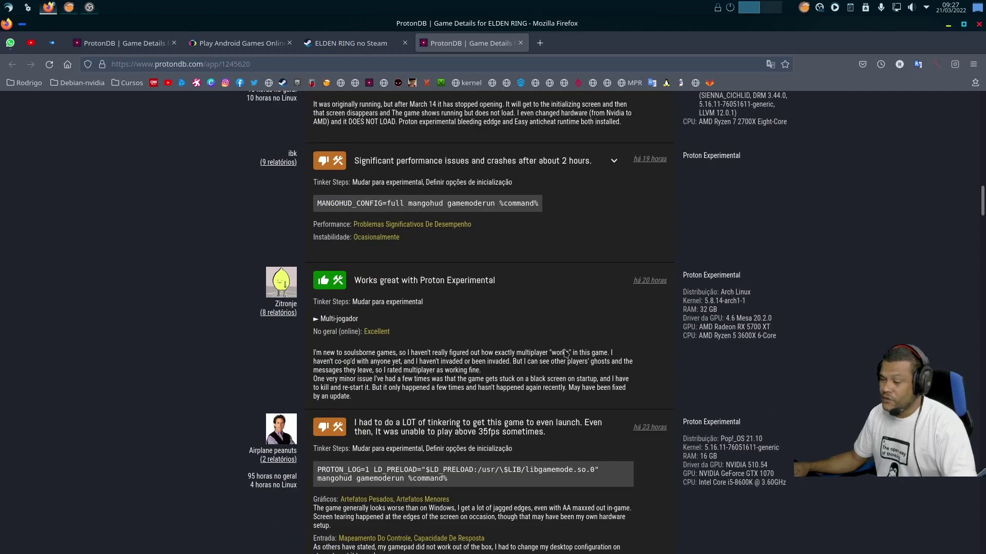
{"action": "scroll", "coordinate": [565, 353], "scroll_direction": "down", "scroll_amount": 1}
{"action": "scroll", "coordinate": [501, 313], "scroll_direction": "up", "scroll_amount": 20}
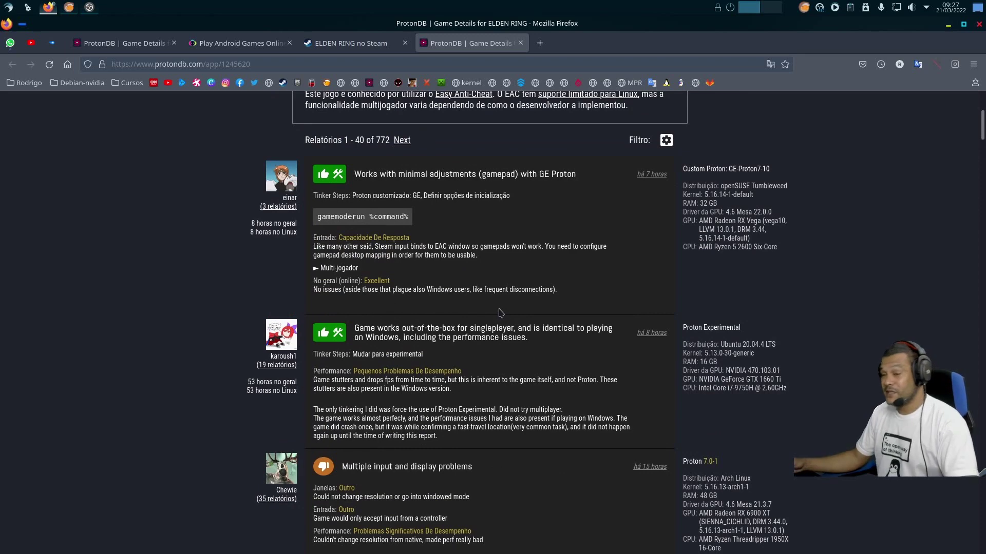
{"action": "scroll", "coordinate": [501, 313], "scroll_direction": "up", "scroll_amount": 3}
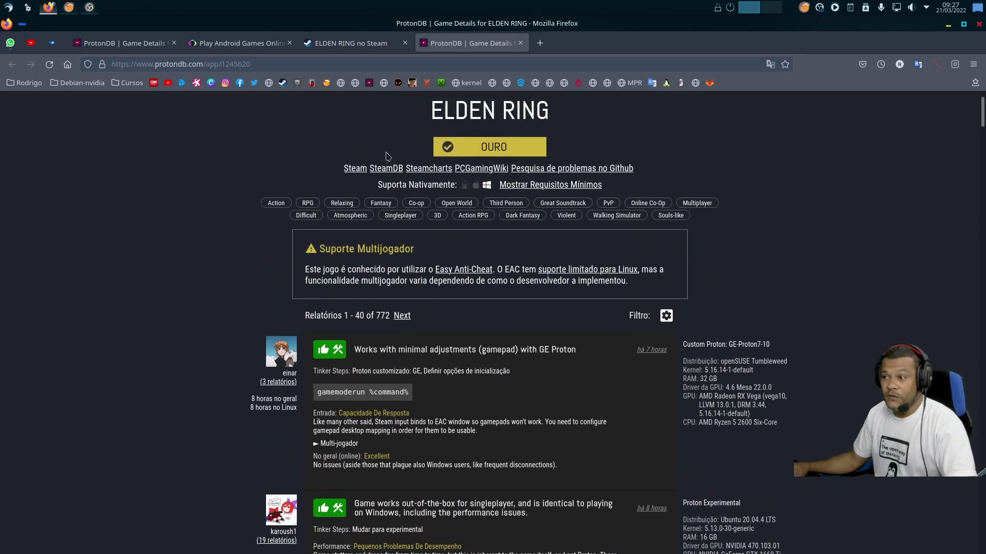
Return to the ELDEN RING store page on Steam and review the minimum and recommended system requirements
{"action": "left_click", "coordinate": [351, 44]}
{"action": "scroll", "coordinate": [692, 402], "scroll_direction": "down", "scroll_amount": 8}
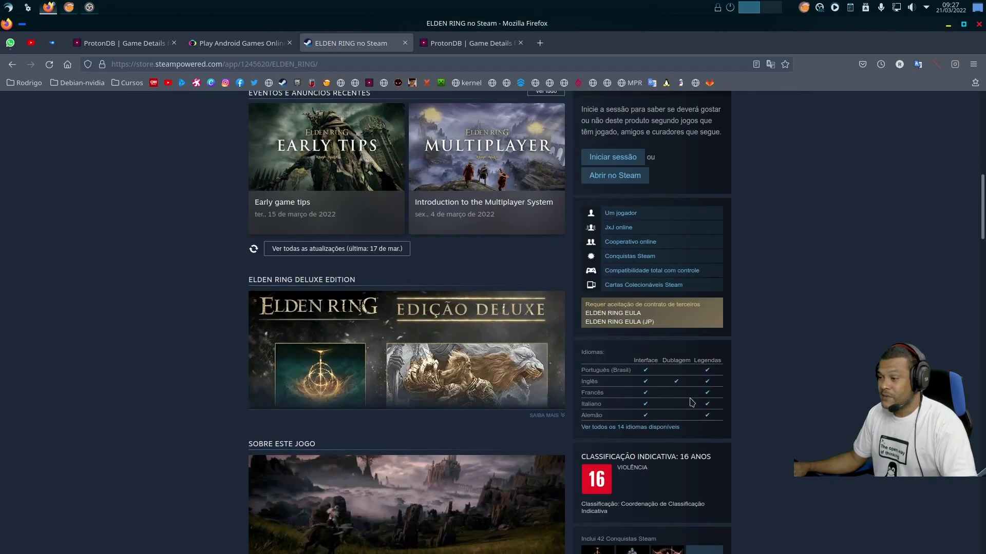
{"action": "scroll", "coordinate": [691, 402], "scroll_direction": "down", "scroll_amount": 15}
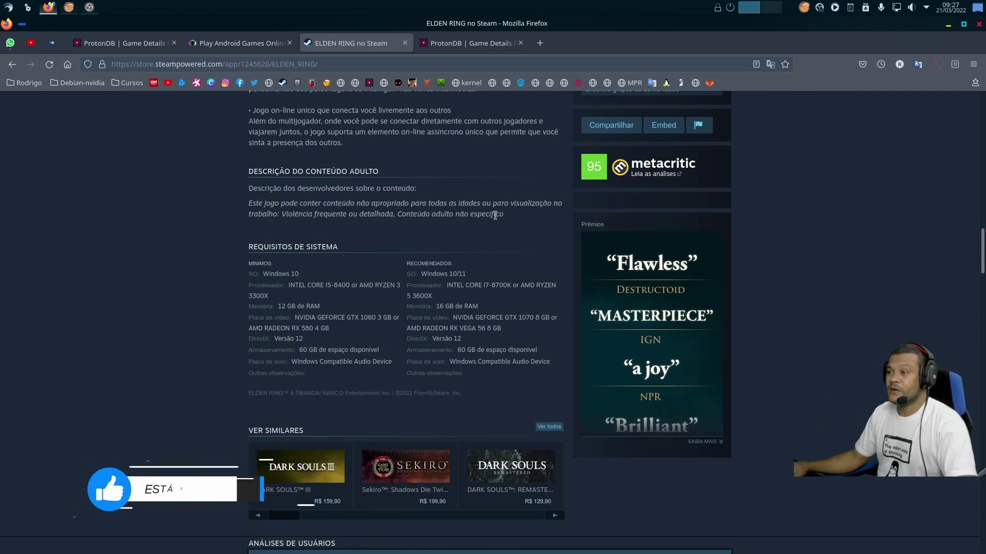
Switch to Lutris from the desktop and browse the installed files of ELDEN RING
{"action": "key", "text": "super+d"}
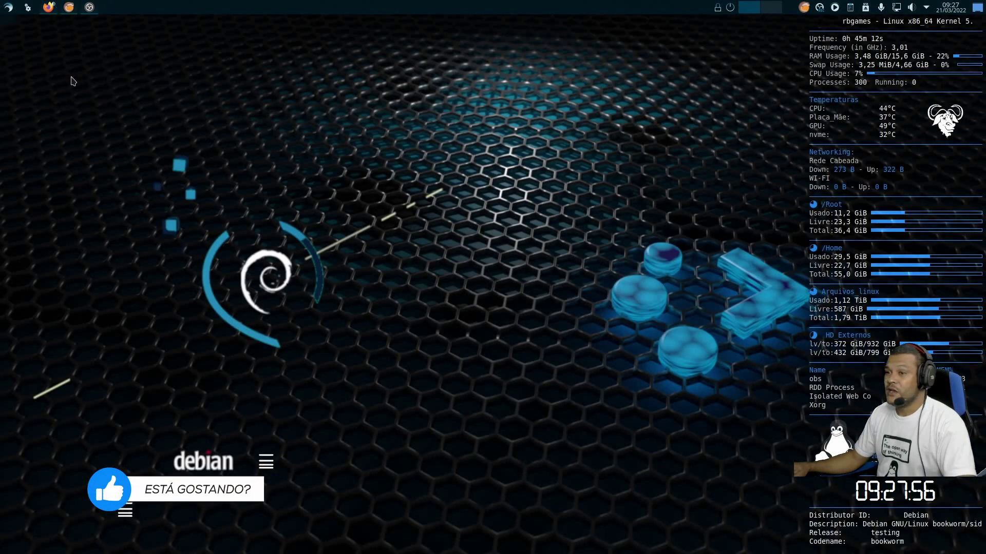
{"action": "left_click", "coordinate": [68, 8]}
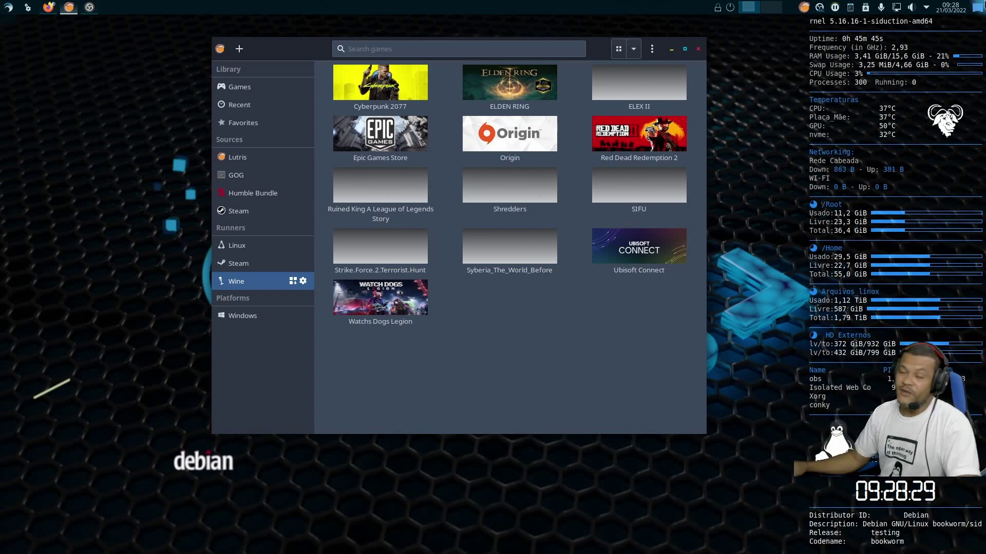
{"action": "right_click", "coordinate": [506, 93]}
{"action": "left_click", "coordinate": [544, 155]}
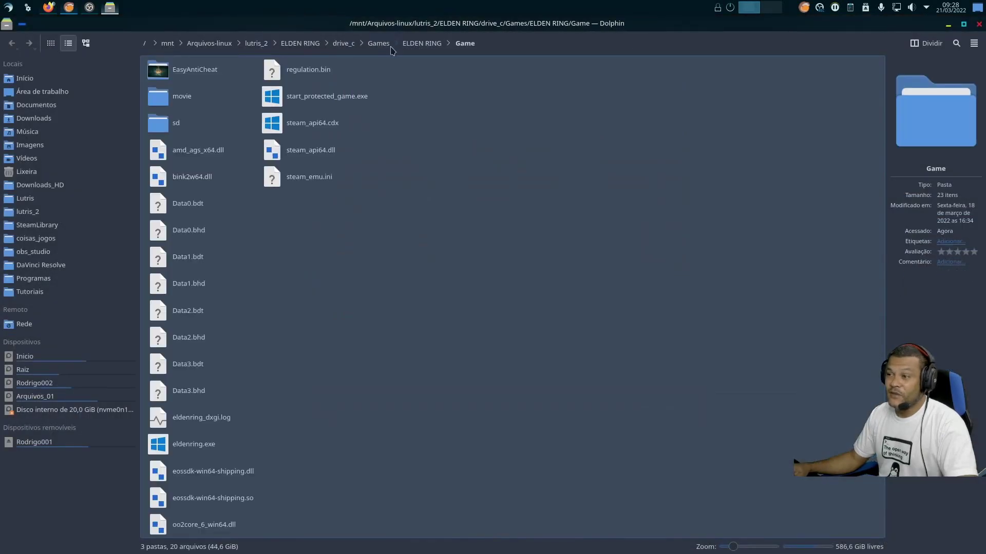
Go to the user's profile folder under drive_c/users and check the Saved Games and Documents folders for game saves
{"action": "left_click", "coordinate": [342, 43]}
{"action": "left_click", "coordinate": [180, 178]}
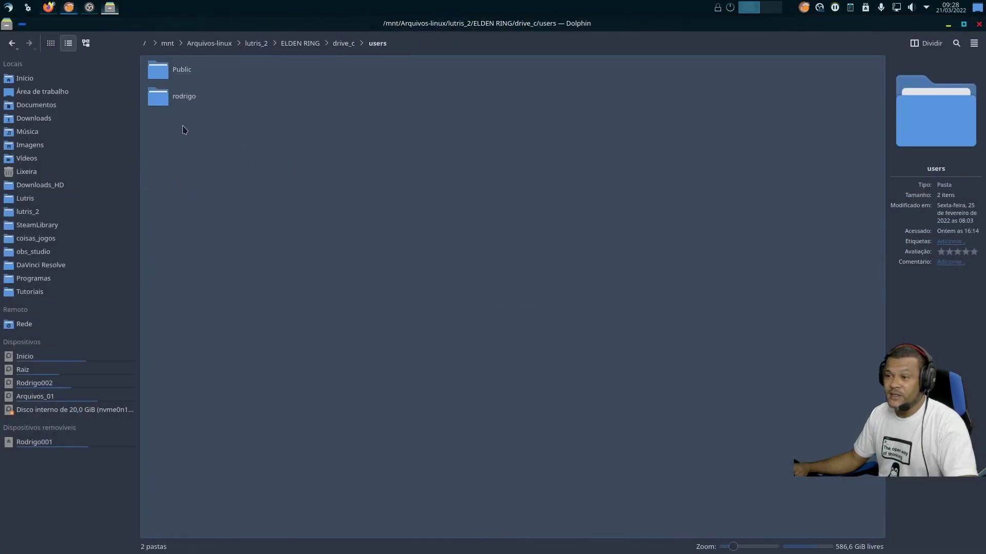
{"action": "left_click", "coordinate": [182, 97]}
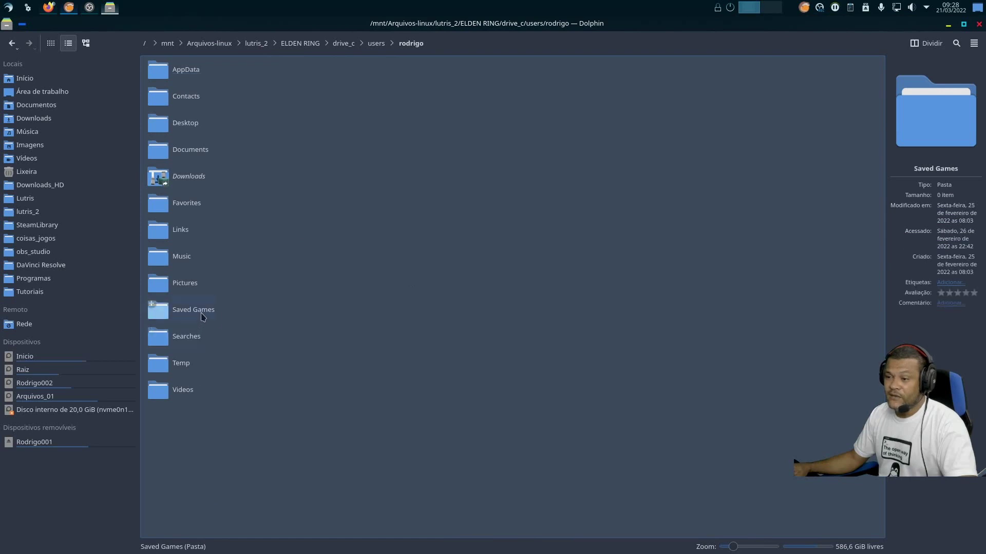
{"action": "left_click", "coordinate": [186, 309]}
{"action": "left_click", "coordinate": [410, 43]}
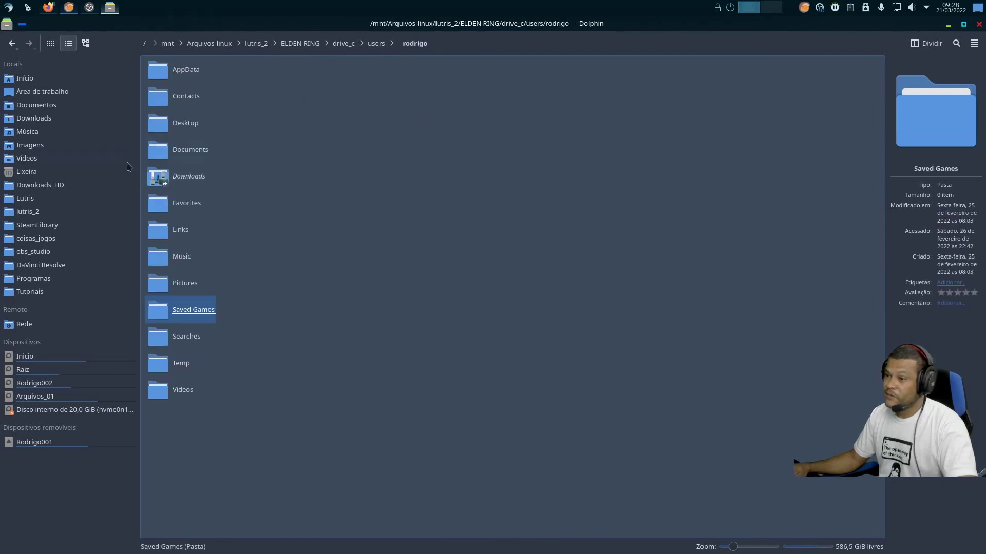
{"action": "left_click", "coordinate": [190, 150]}
{"action": "left_click", "coordinate": [411, 44]}
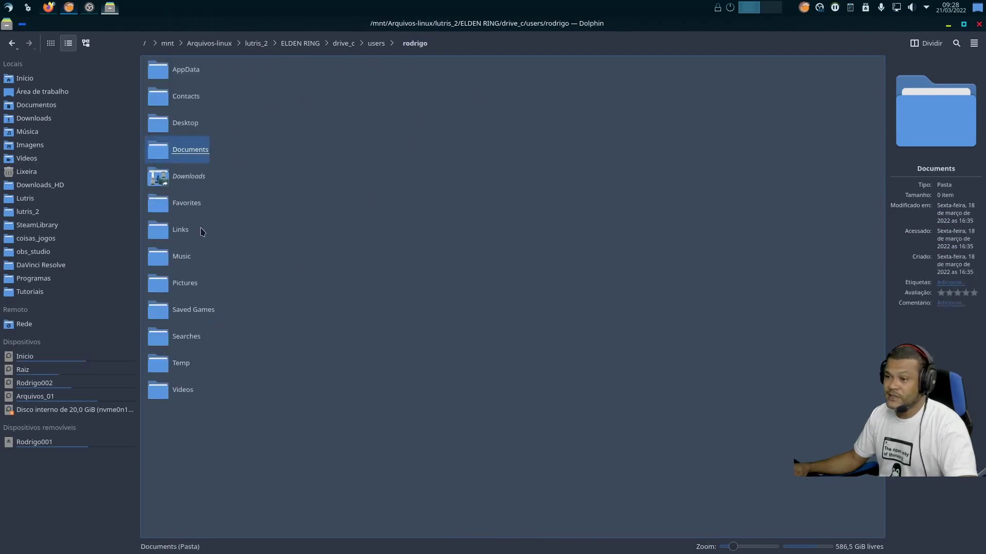
Look for the save files in AppData, checking Local and then the numbered save folder inside Roaming/EldenRing
{"action": "left_click", "coordinate": [185, 69]}
{"action": "left_click", "coordinate": [170, 72]}
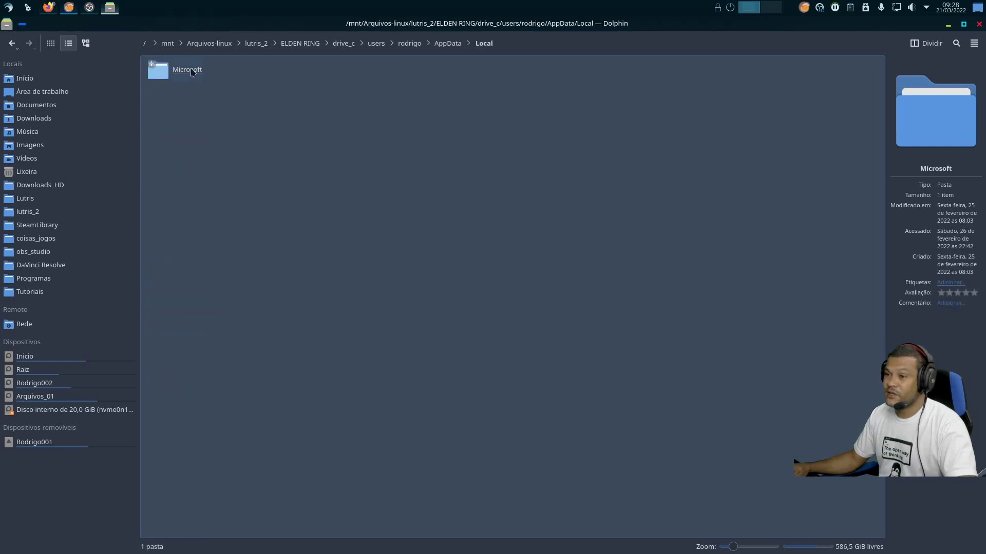
{"action": "left_click", "coordinate": [451, 44]}
{"action": "left_click", "coordinate": [186, 124]}
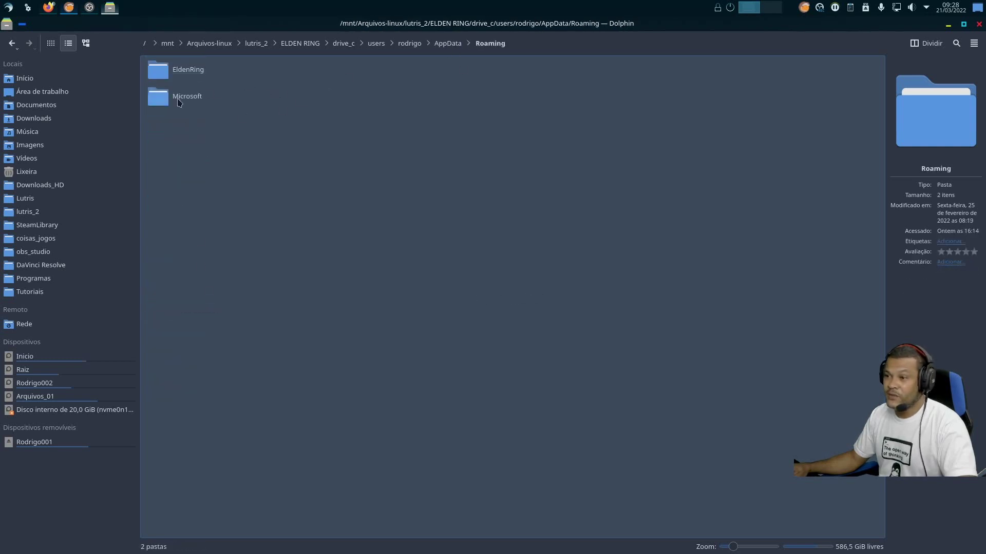
{"action": "left_click", "coordinate": [195, 76]}
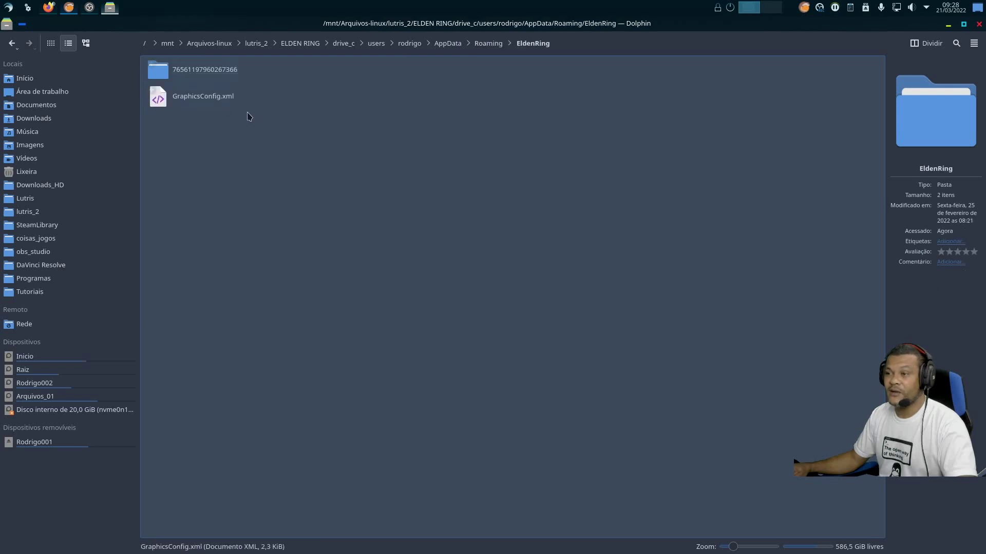
{"action": "left_click", "coordinate": [198, 70]}
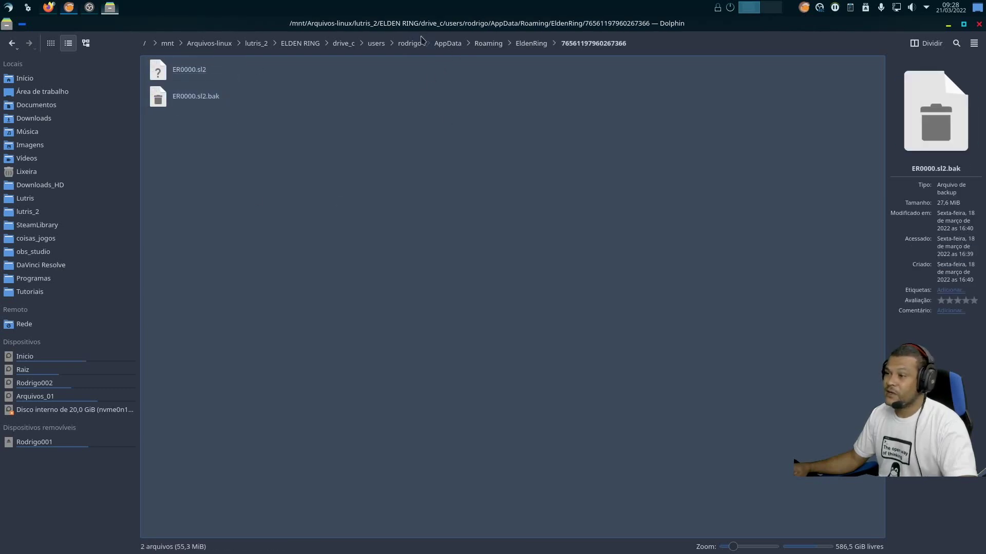
Retrace the save location from the user's profile folder through AppData/Roaming, and return to the profile folder
{"action": "left_click", "coordinate": [413, 43]}
{"action": "left_click", "coordinate": [171, 80]}
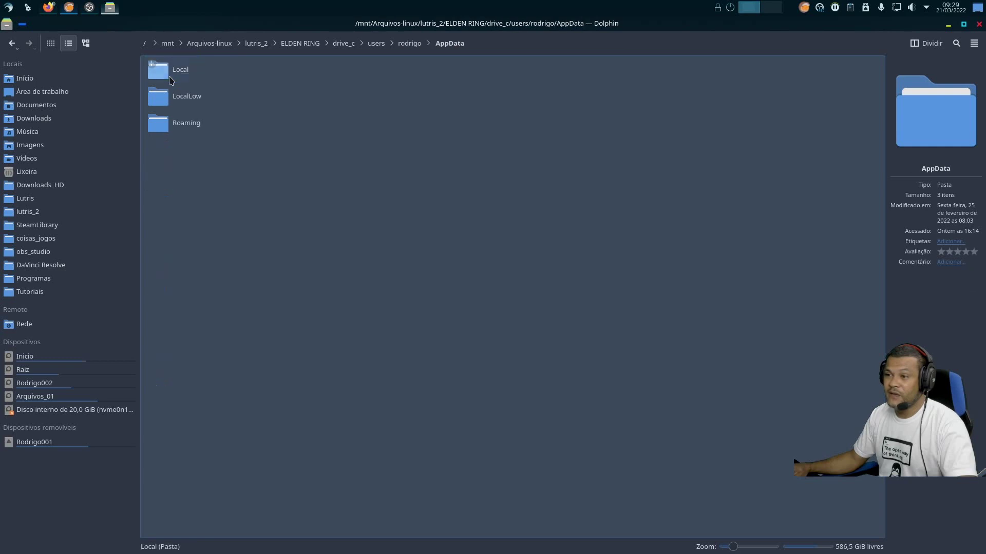
{"action": "left_click", "coordinate": [182, 126]}
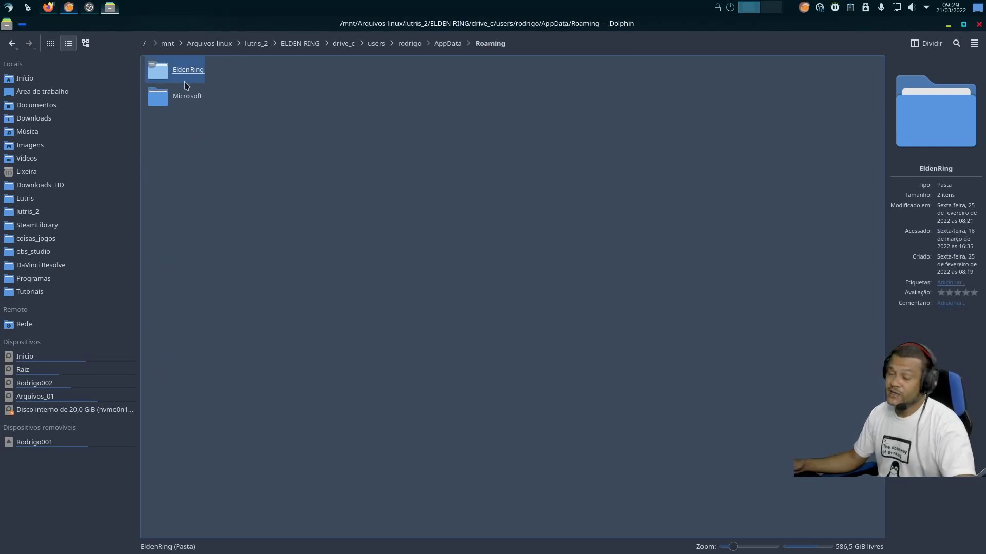
{"action": "left_click", "coordinate": [409, 43]}
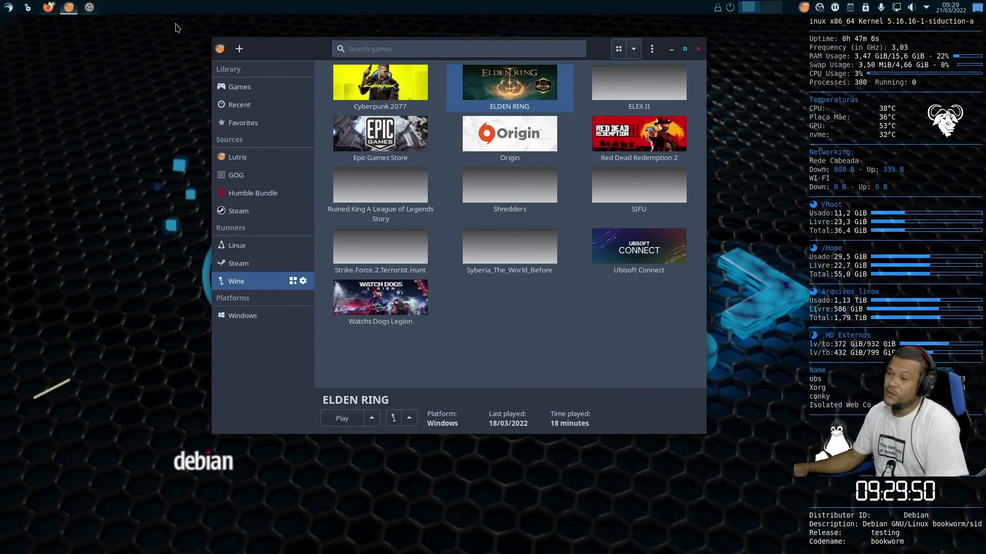
Switch back to Lutris, open the configuration of ELDEN RING, and review its game options and Wine runner options
{"action": "left_click_drag", "start_coordinate": [286, 44], "coordinate": [257, 40]}
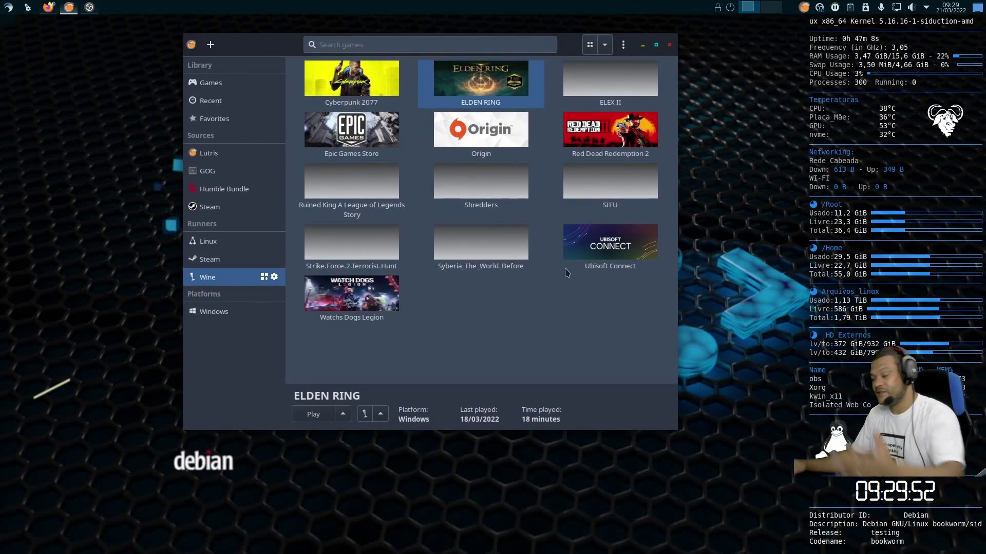
{"action": "right_click", "coordinate": [476, 97]}
{"action": "left_click", "coordinate": [500, 119]}
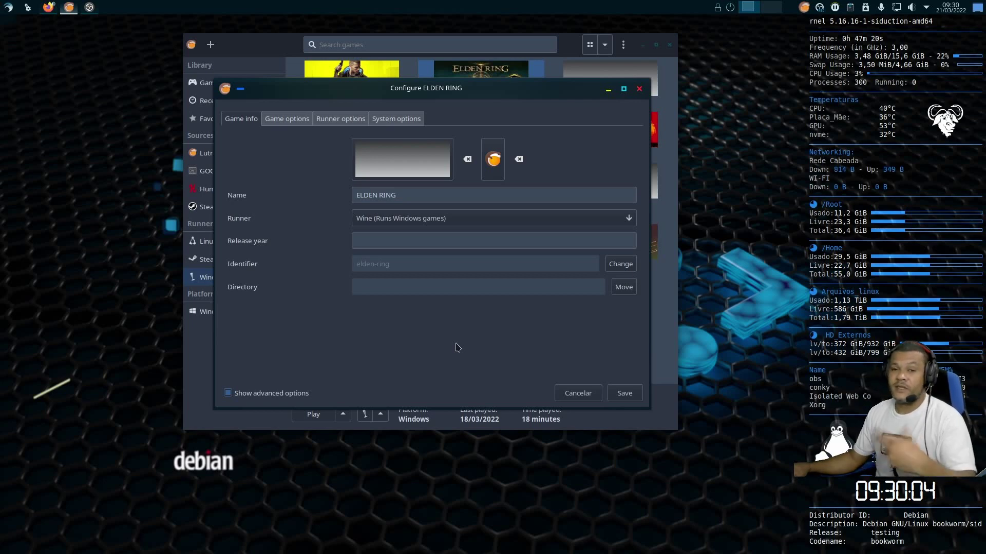
{"action": "left_click", "coordinate": [308, 119]}
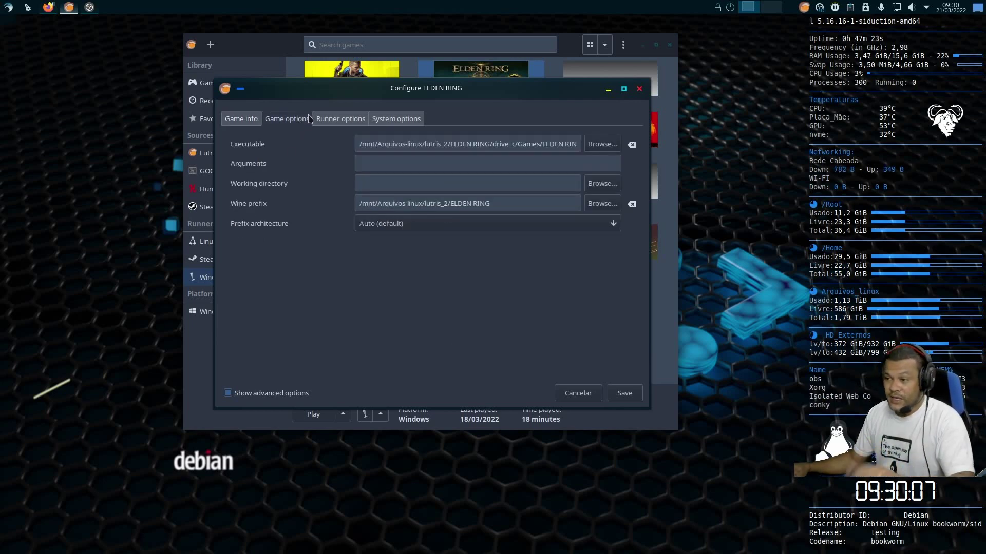
{"action": "left_click", "coordinate": [326, 119]}
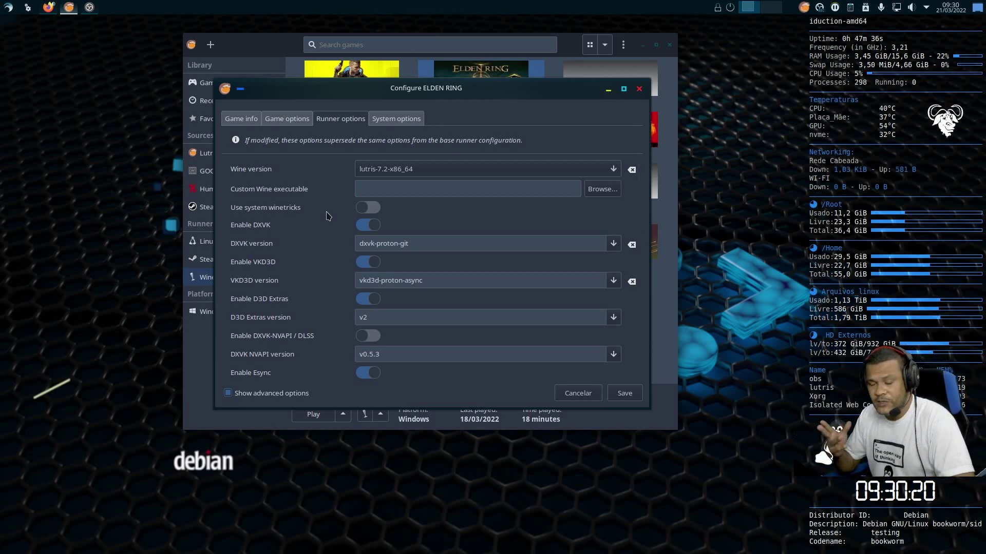
Examine the available Wine and VKD3D versions, keeping the current choices, and highlight the DXVK version name
{"action": "left_click", "coordinate": [420, 169]}
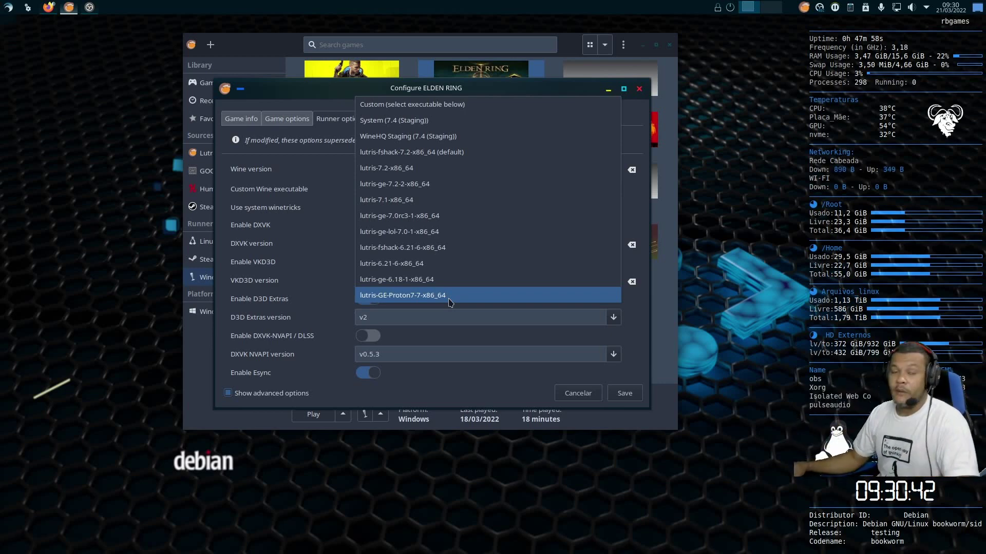
{"action": "left_click", "coordinate": [327, 225]}
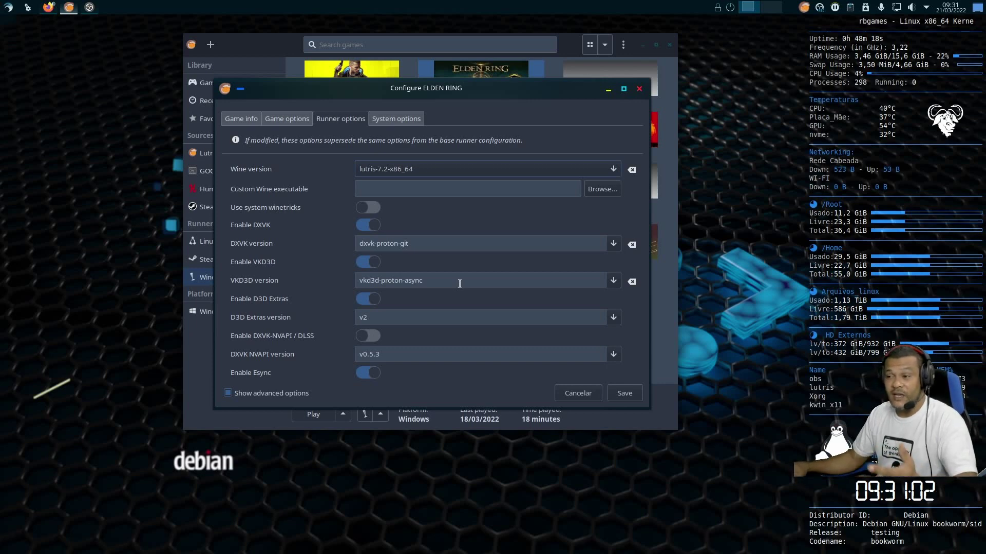
{"action": "left_click", "coordinate": [613, 280]}
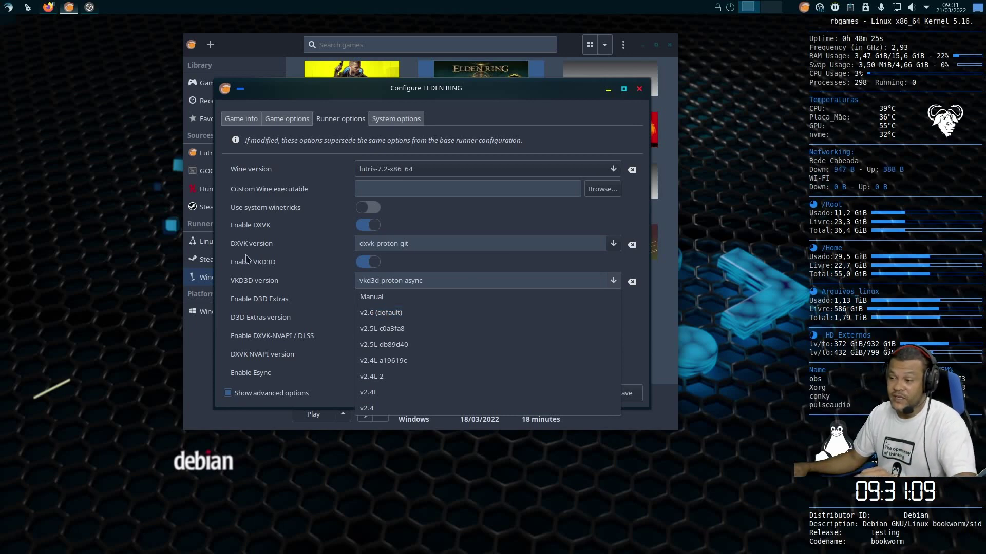
{"action": "left_click", "coordinate": [413, 281]}
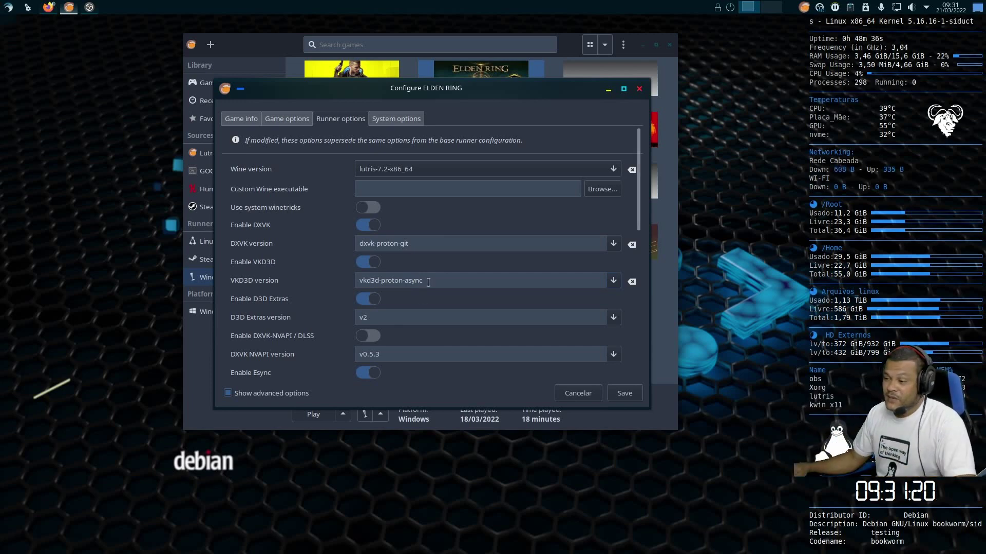
{"action": "left_click_drag", "start_coordinate": [428, 282], "coordinate": [341, 279]}
{"action": "left_click_drag", "start_coordinate": [418, 244], "coordinate": [300, 239]}
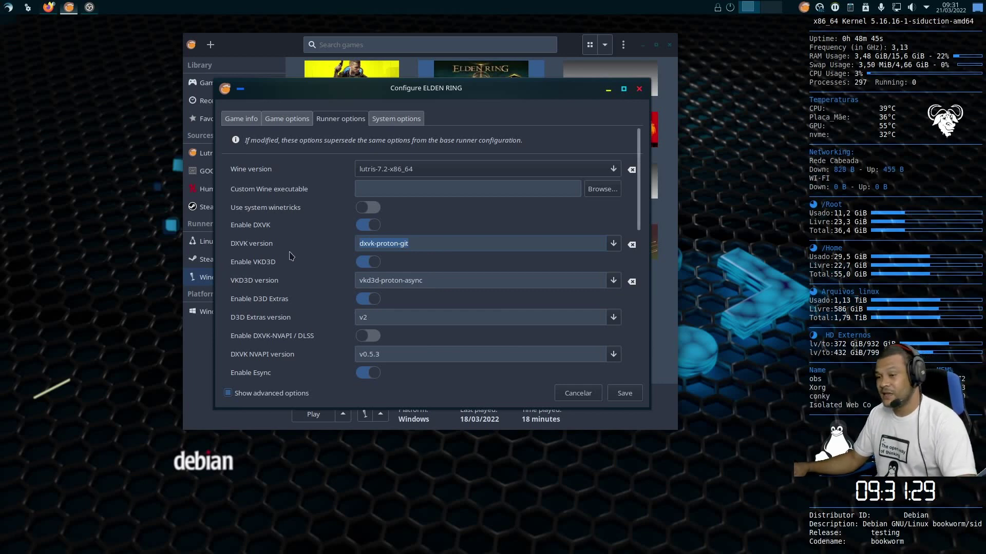
Review the remaining runner options and the system options down to the environment variables, and save the ELDEN RING configuration
{"action": "scroll", "coordinate": [290, 259], "scroll_direction": "down", "scroll_amount": 3}
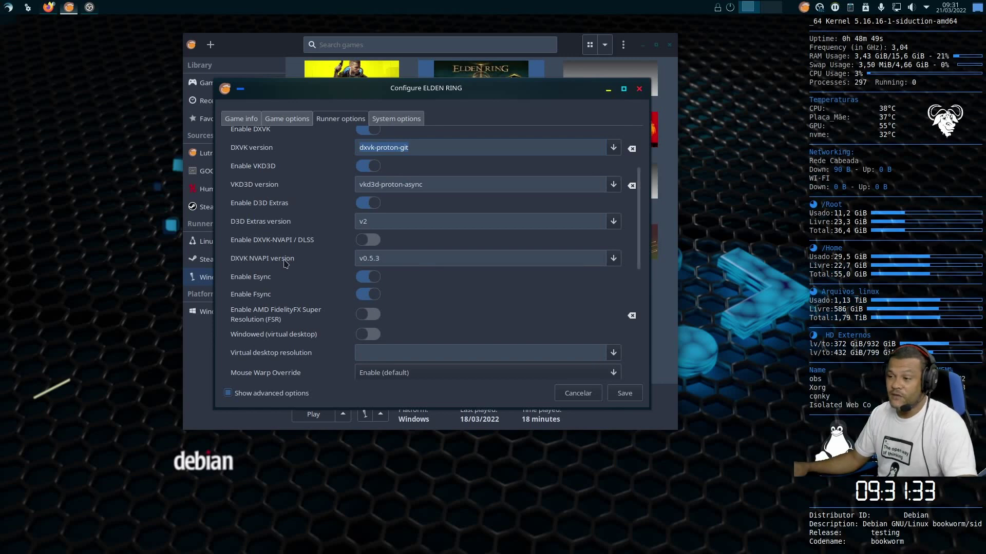
{"action": "left_click", "coordinate": [394, 125]}
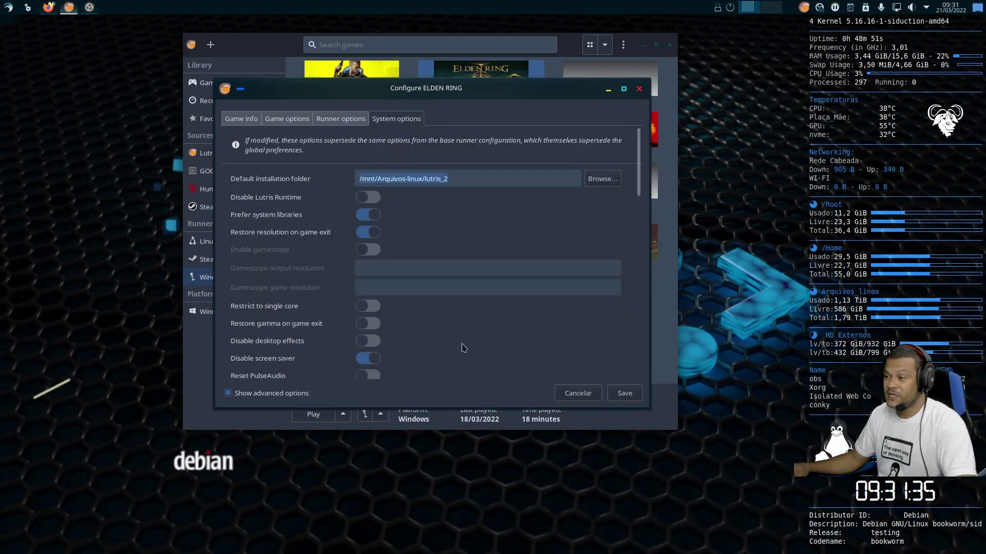
{"action": "scroll", "coordinate": [330, 279], "scroll_direction": "down", "scroll_amount": 5}
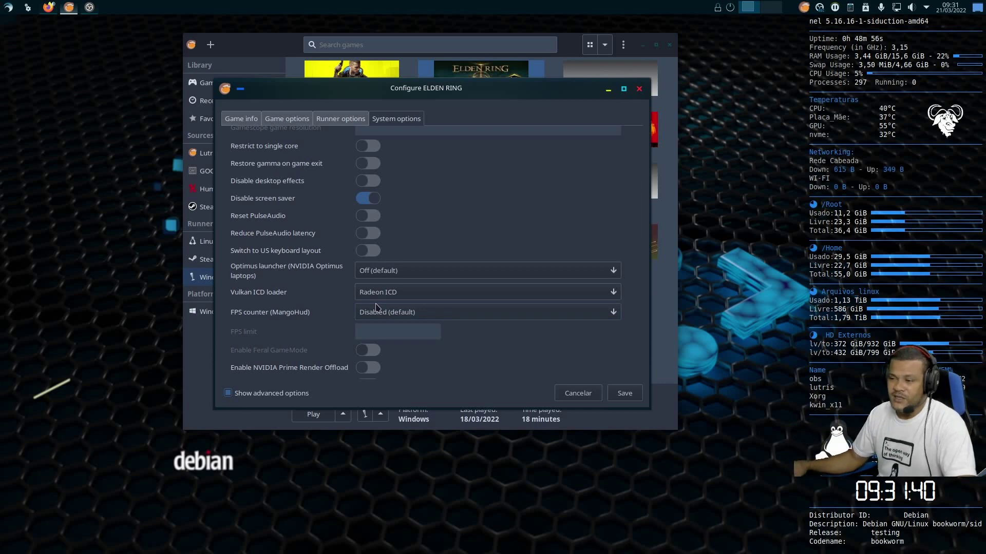
{"action": "scroll", "coordinate": [329, 323], "scroll_direction": "down", "scroll_amount": 5}
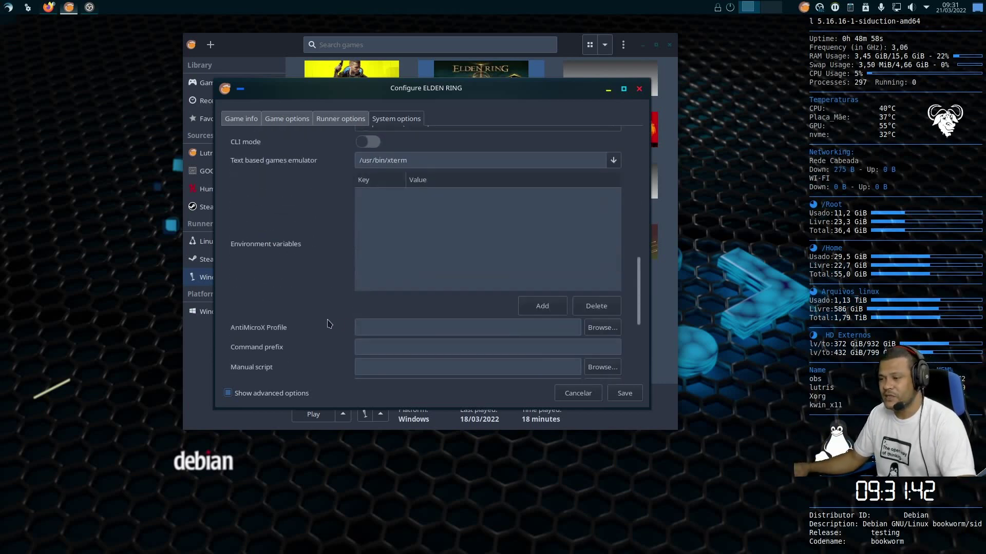
{"action": "left_click", "coordinate": [624, 393]}
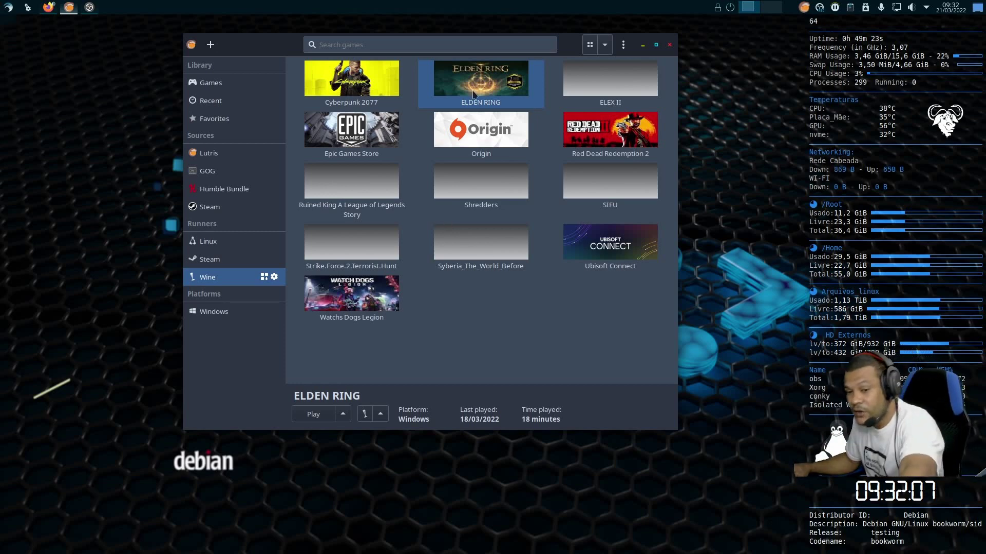
Launch ELDEN RING from the Lutris library, pass the title screen, and accept starting in offline mode
{"action": "double_click", "coordinate": [492, 81]}
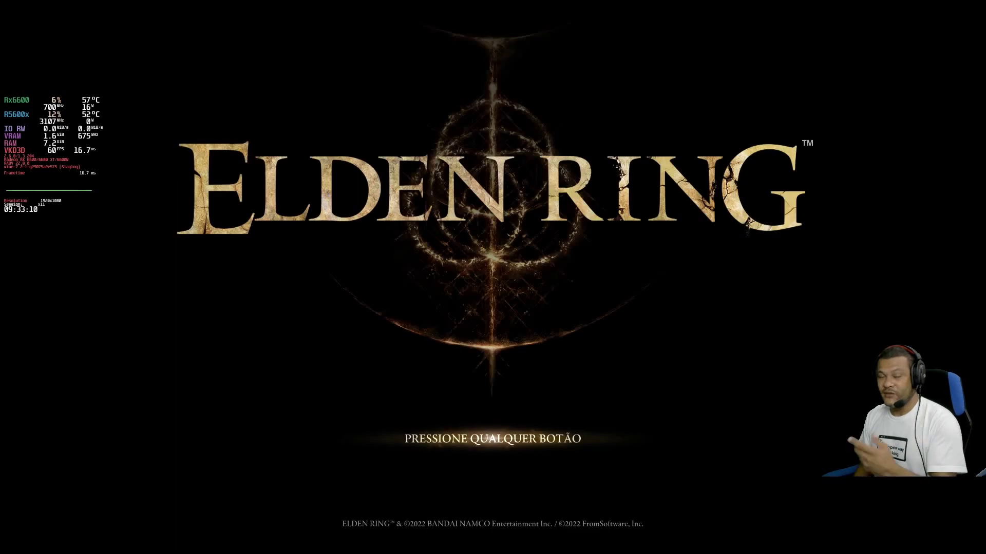
{"action": "key", "text": "Return"}
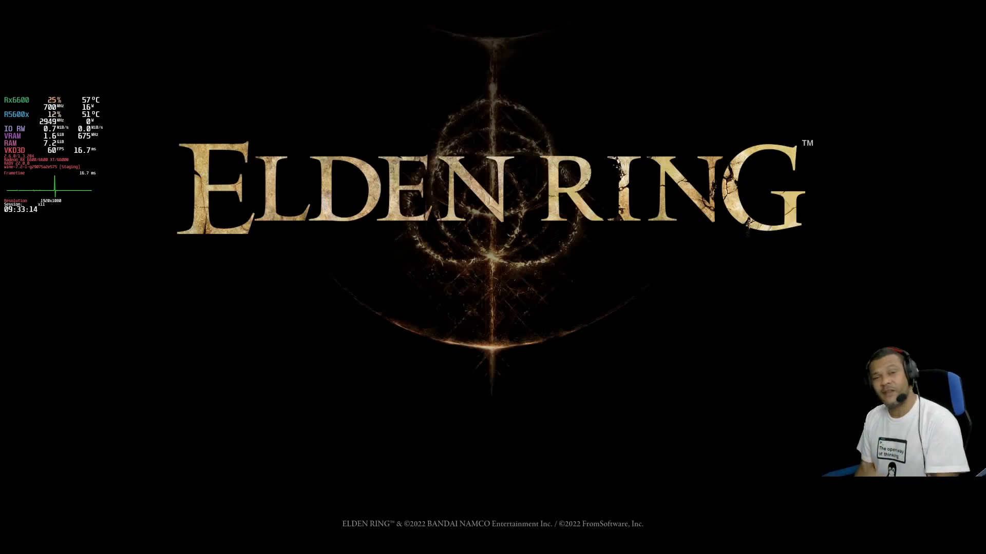
{"action": "key", "text": "Return"}
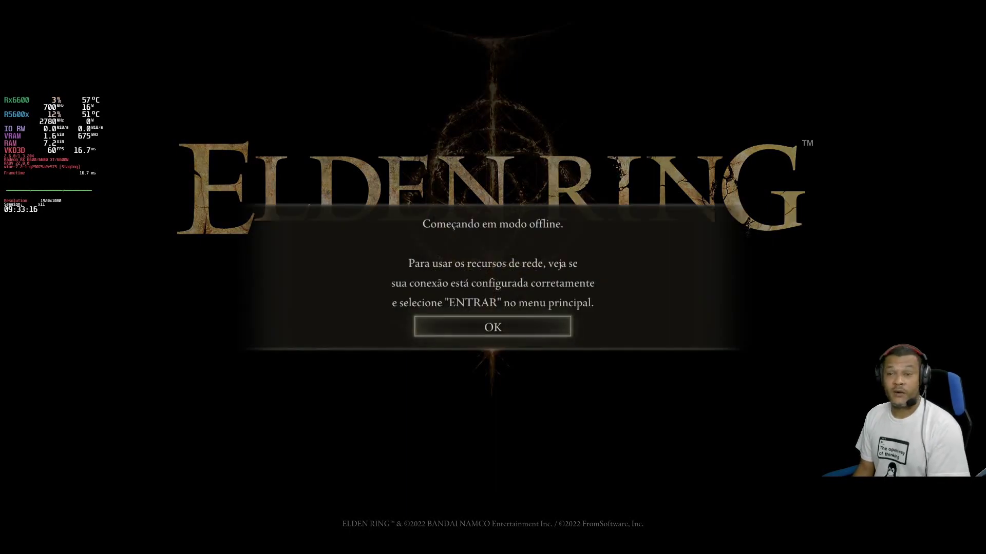
{"action": "key", "text": "Return"}
Open Sistema from the game's main menu and switch to its Gráficos page
{"action": "key", "text": "Down"}
{"action": "key", "text": "Down"}
{"action": "key", "text": "Down"}
{"action": "key", "text": "Down"}
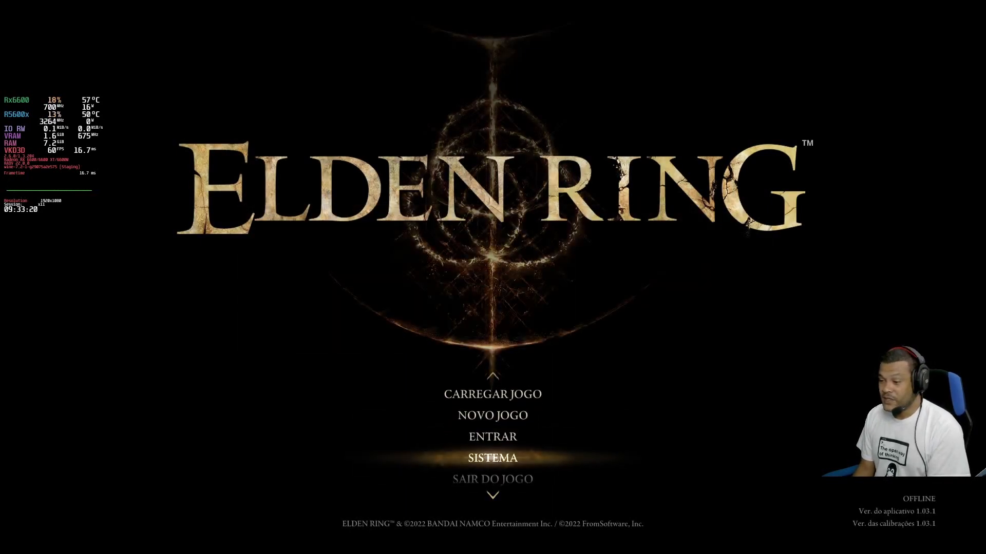
{"action": "key", "text": "Return"}
{"action": "key", "text": "q"}
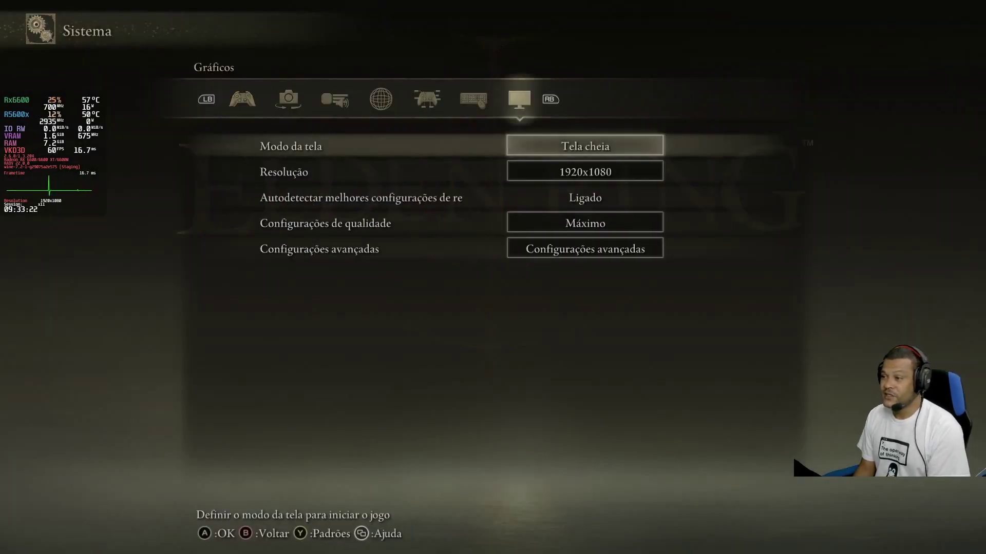
Examine the available presets under Configurações de qualidade, keeping Máximo
{"action": "key", "text": "Down"}
{"action": "key", "text": "Down"}
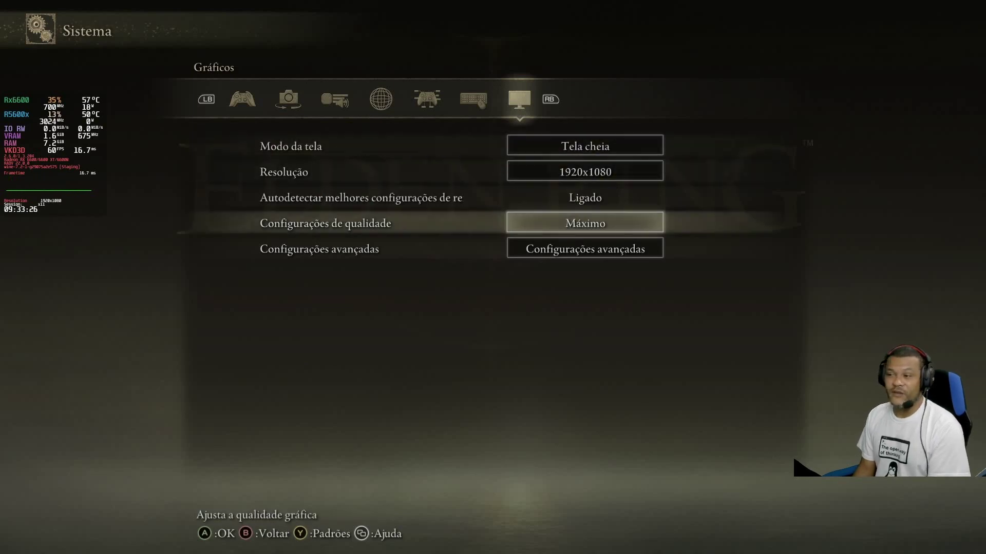
{"action": "key", "text": "Return"}
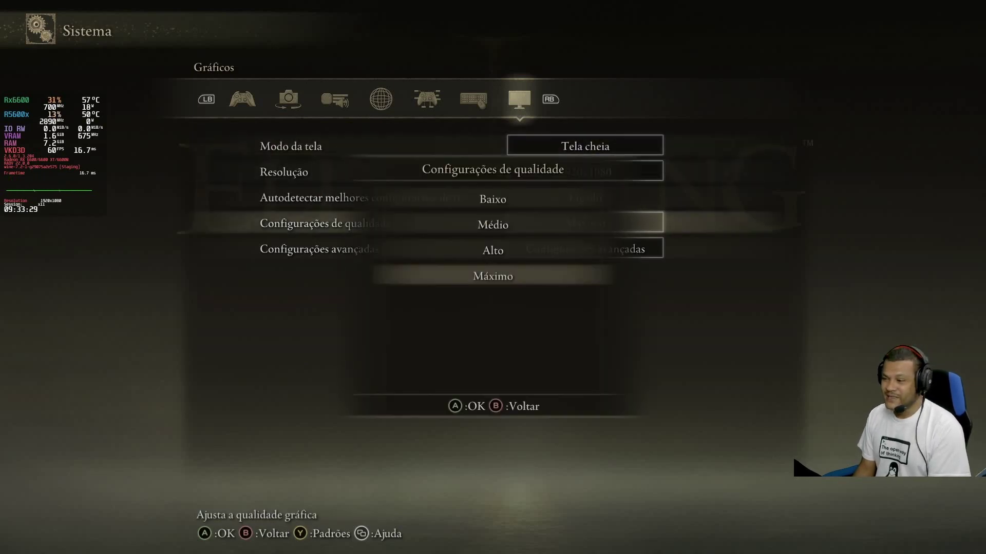
{"action": "key", "text": "Return"}
Open Configurações avançadas and try the levels of Qualidade de antisserrilhamento, including Baixo, returning it to Alto
{"action": "key", "text": "Down"}
{"action": "key", "text": "Return"}
{"action": "key", "text": "Down"}
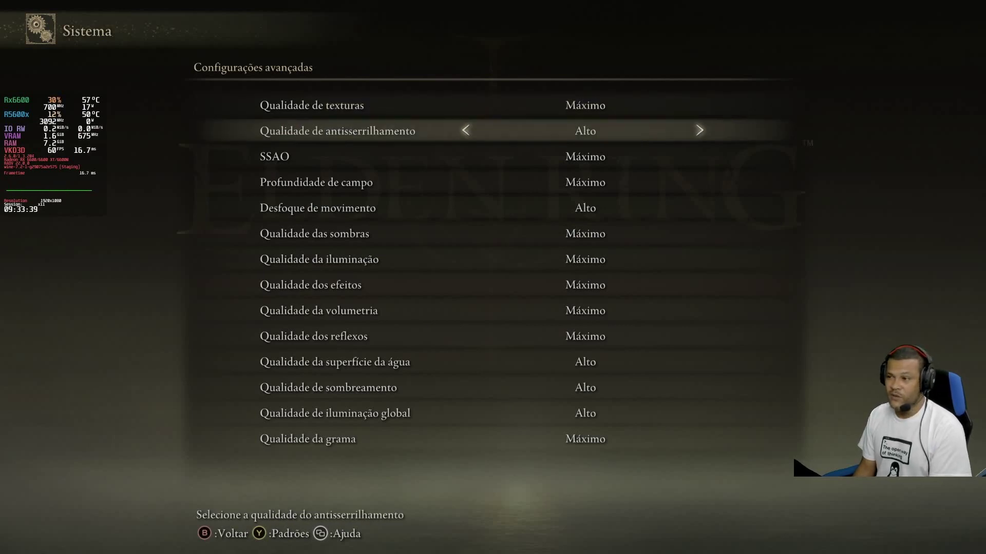
{"action": "key", "text": "Right"}
{"action": "key", "text": "Left"}
{"action": "key", "text": "Left"}
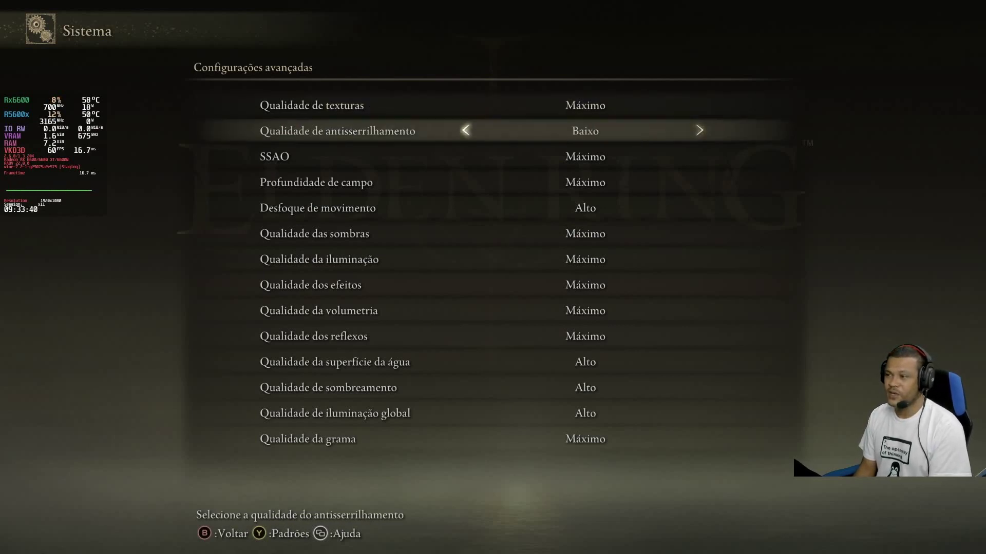
{"action": "key", "text": "Right"}
{"action": "key", "text": "Left"}
{"action": "key", "text": "Down"}
{"action": "key", "text": "Down"}
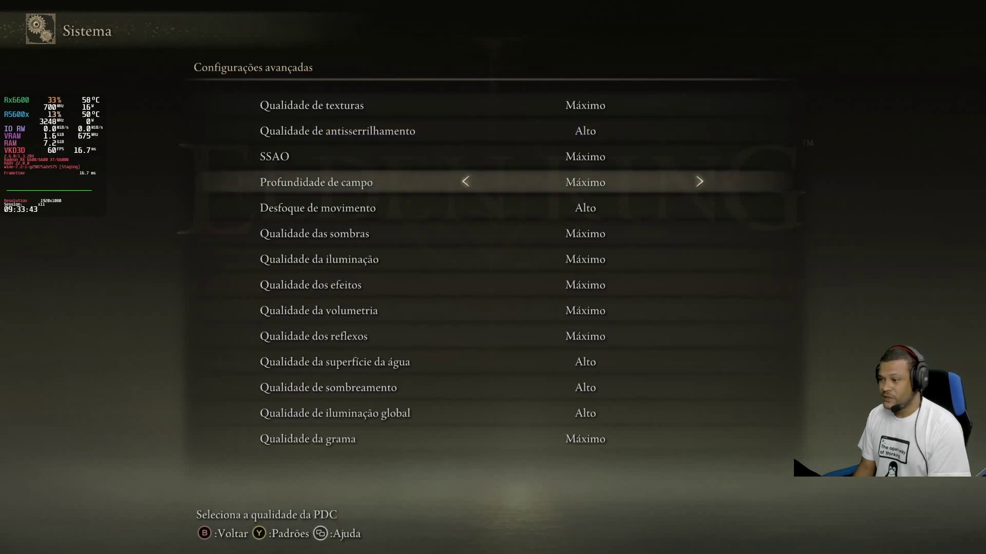
Leave the advanced settings, set Configurações de qualidade to Máximo, and return to the title screen
{"action": "key", "text": "Escape"}
{"action": "key", "text": "Up"}
{"action": "key", "text": "Return"}
{"action": "key", "text": "Escape"}
{"action": "key", "text": "Return"}
{"action": "key", "text": "Up"}
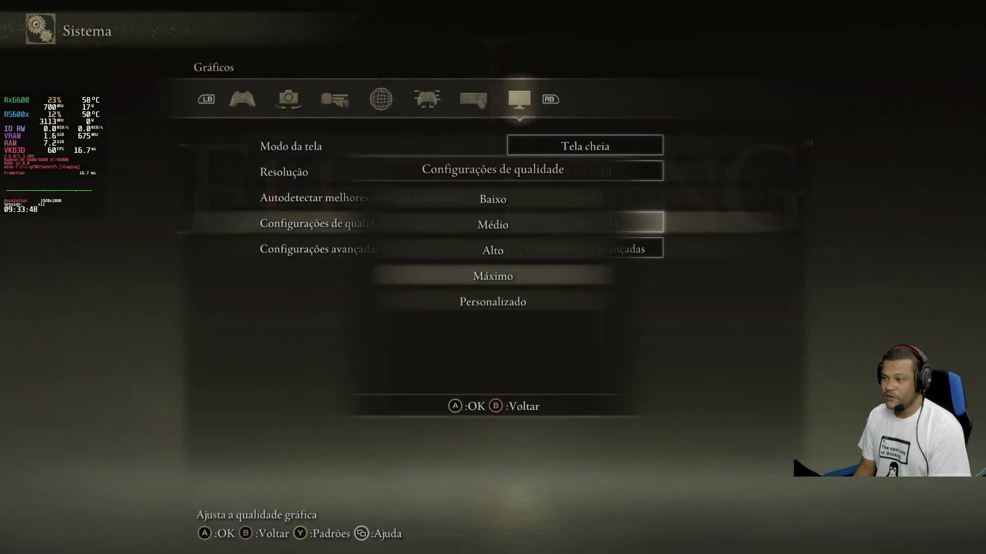
{"action": "key", "text": "Return"}
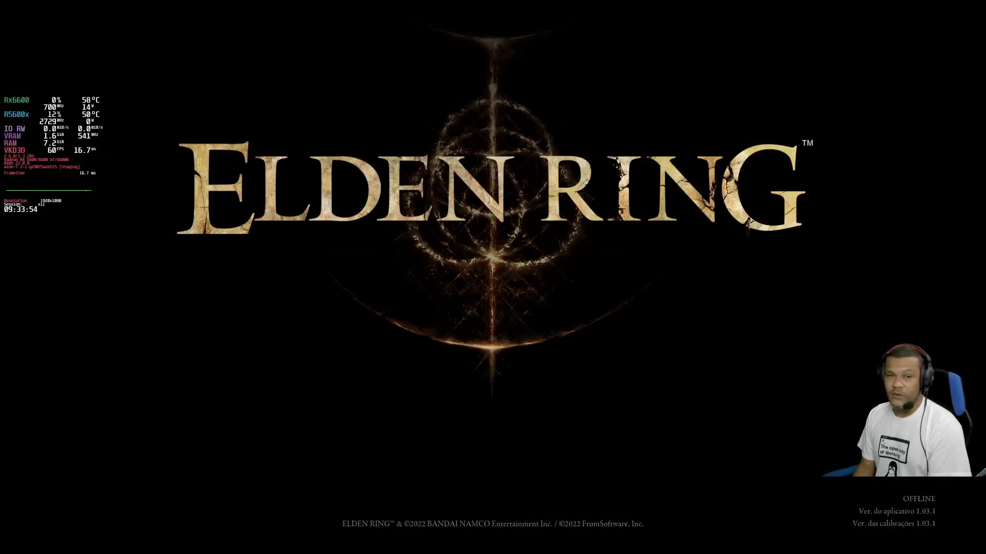